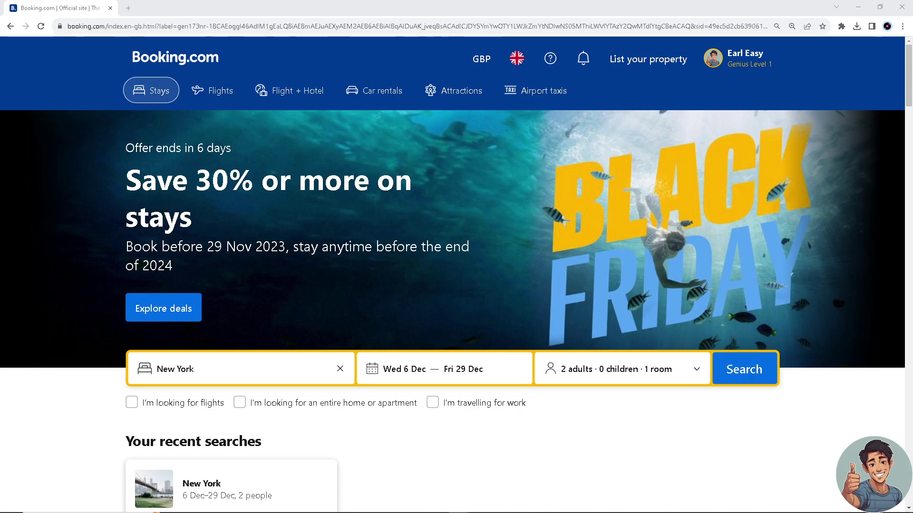
{"action": "scroll", "coordinate": [640, 313], "scroll_direction": "down", "scroll_amount": 5}
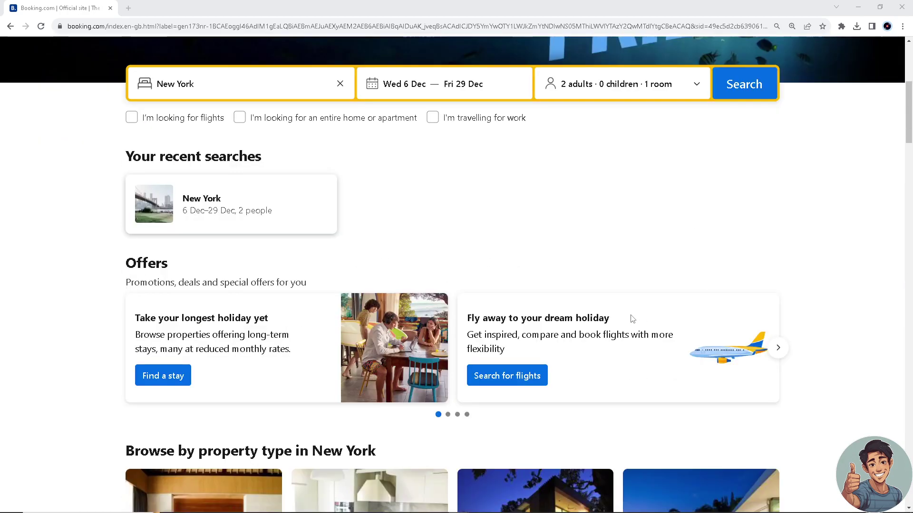
{"action": "scroll", "coordinate": [631, 324], "scroll_direction": "up", "scroll_amount": 4}
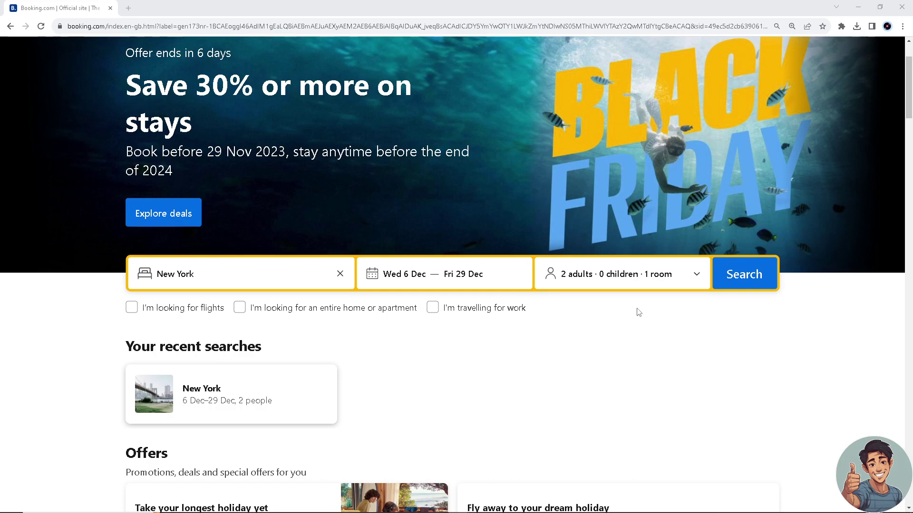
{"action": "scroll", "coordinate": [639, 311], "scroll_direction": "up", "scroll_amount": 3}
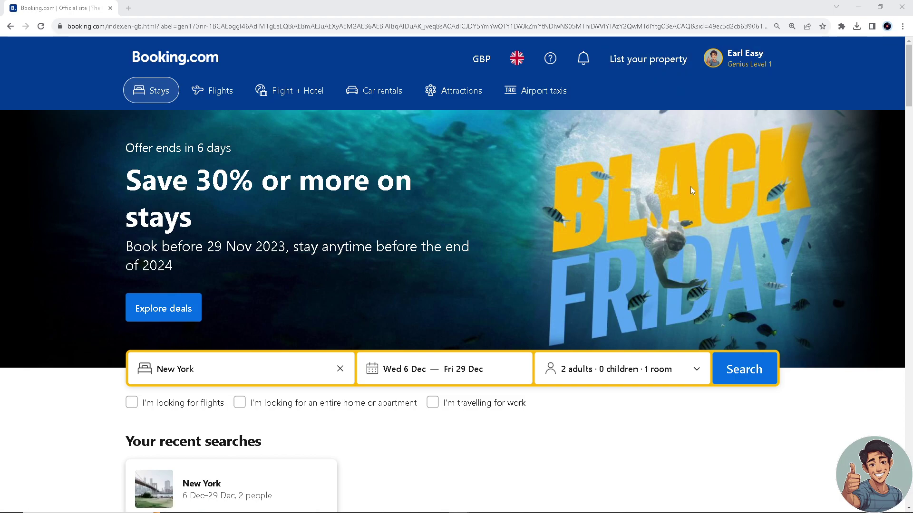
- Go to My Reviews from the account menu
{"action": "left_click", "coordinate": [739, 66]}
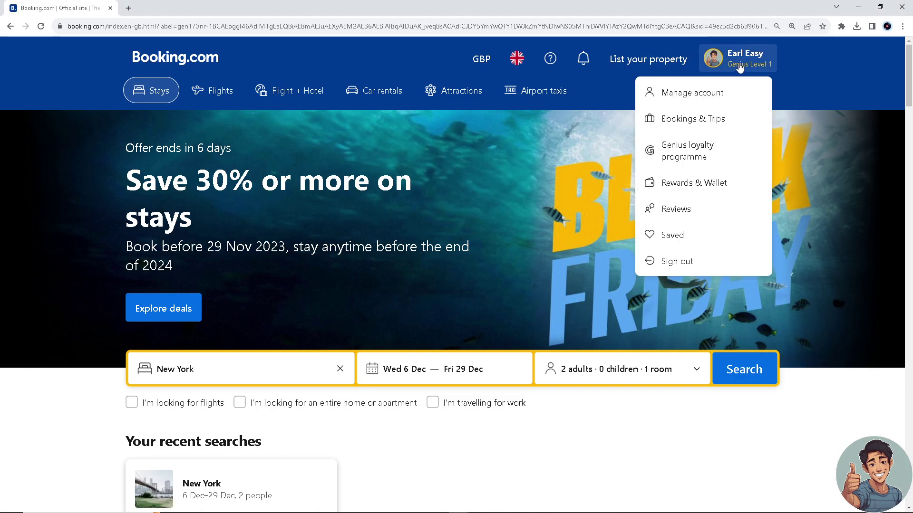
{"action": "left_click", "coordinate": [681, 208]}
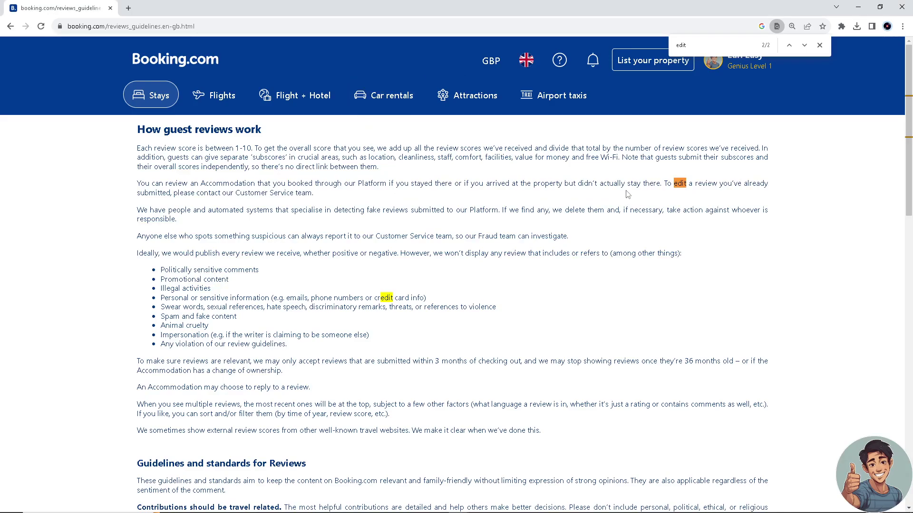
- Close the 'edit' search and follow the Customer Service help link
{"action": "left_click", "coordinate": [819, 45]}
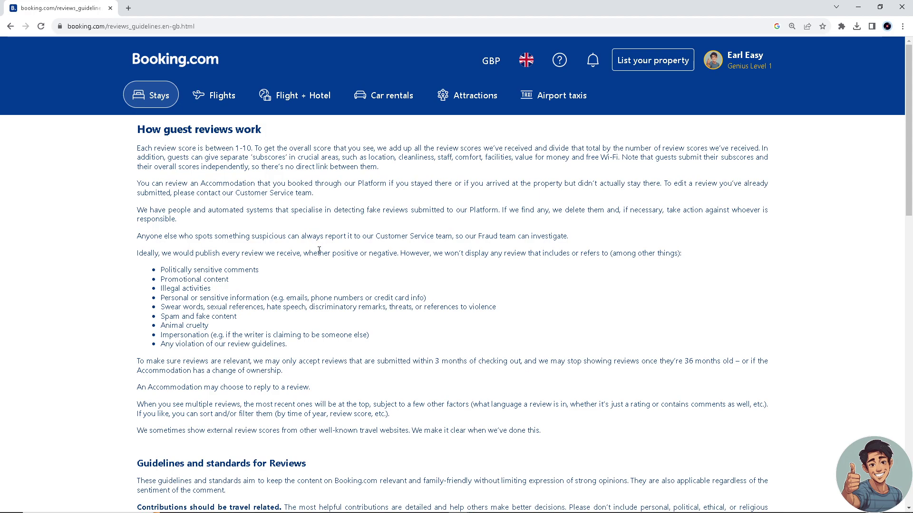
{"action": "scroll", "coordinate": [535, 280], "scroll_direction": "down", "scroll_amount": 5}
{"action": "scroll", "coordinate": [594, 355], "scroll_direction": "down", "scroll_amount": 5}
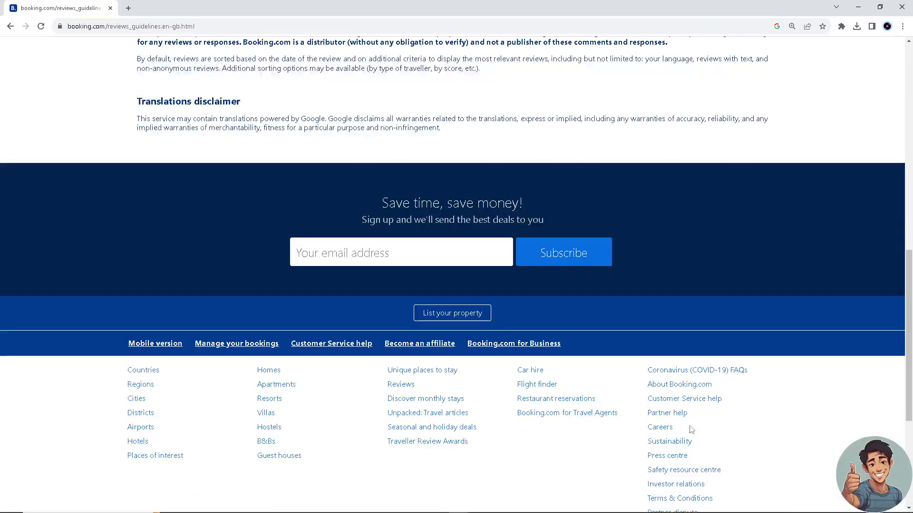
{"action": "scroll", "coordinate": [593, 355], "scroll_direction": "down", "scroll_amount": 3}
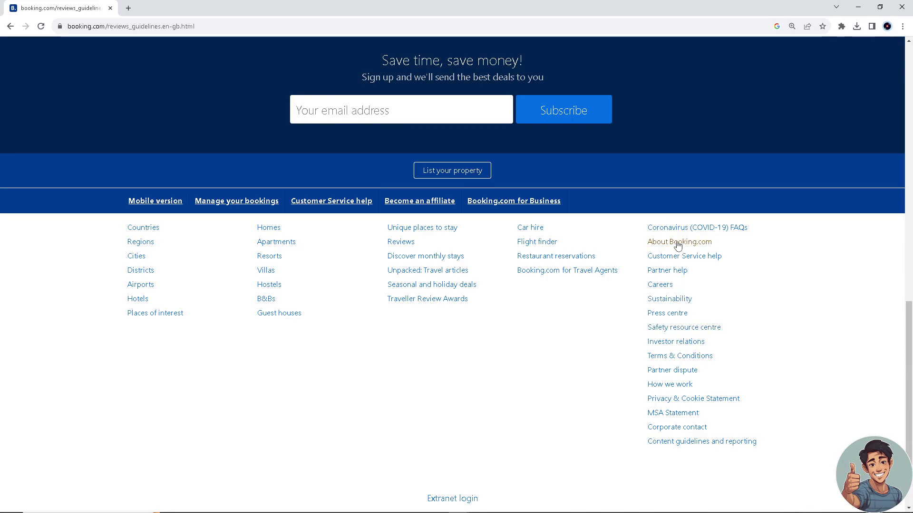
{"action": "left_click", "coordinate": [683, 257]}
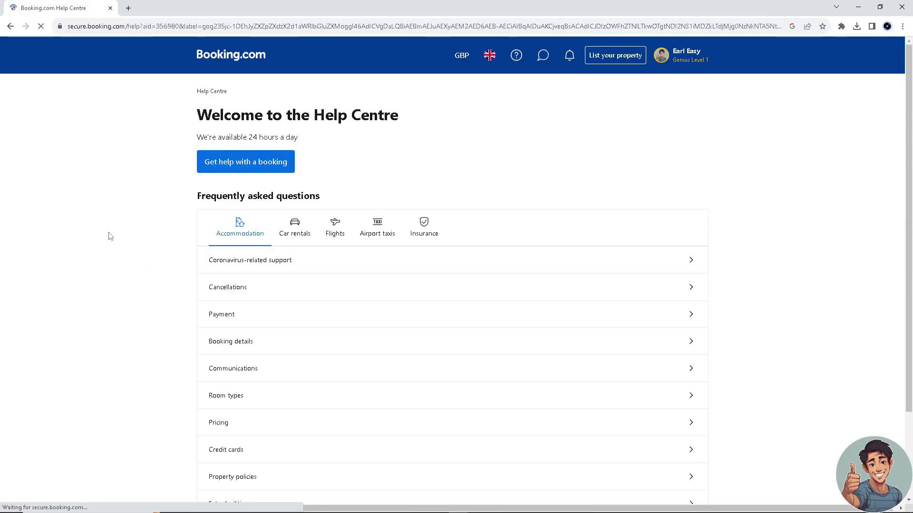
{"action": "scroll", "coordinate": [158, 276], "scroll_direction": "down", "scroll_amount": 2}
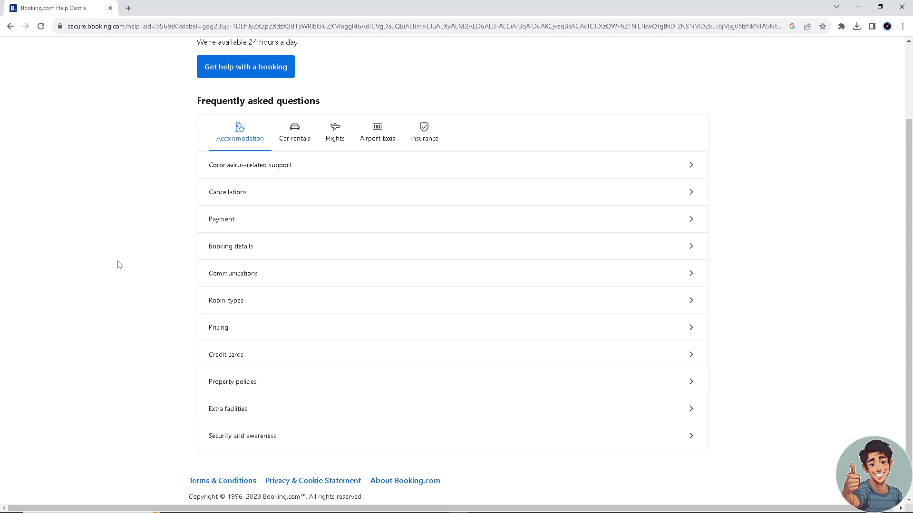
{"action": "scroll", "coordinate": [118, 265], "scroll_direction": "up", "scroll_amount": 3}
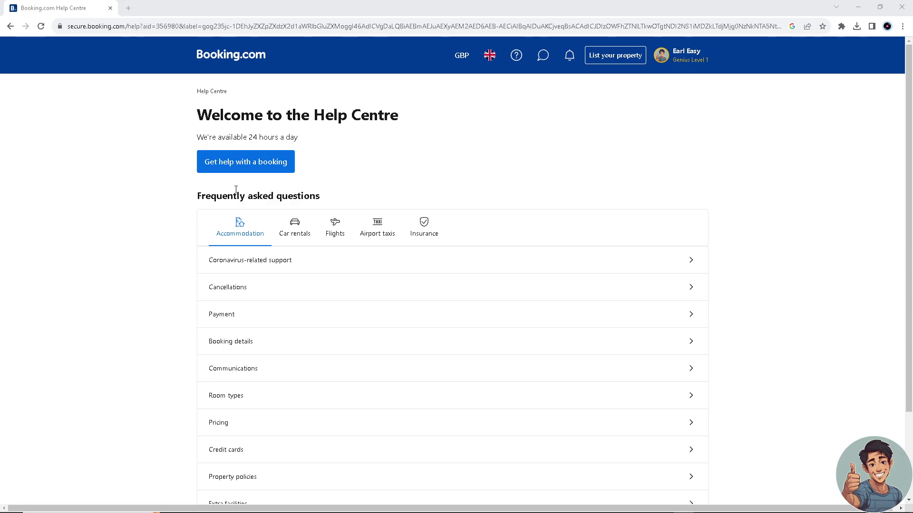
- Return to the Booking.com homepage via the logo
{"action": "left_click", "coordinate": [211, 58]}
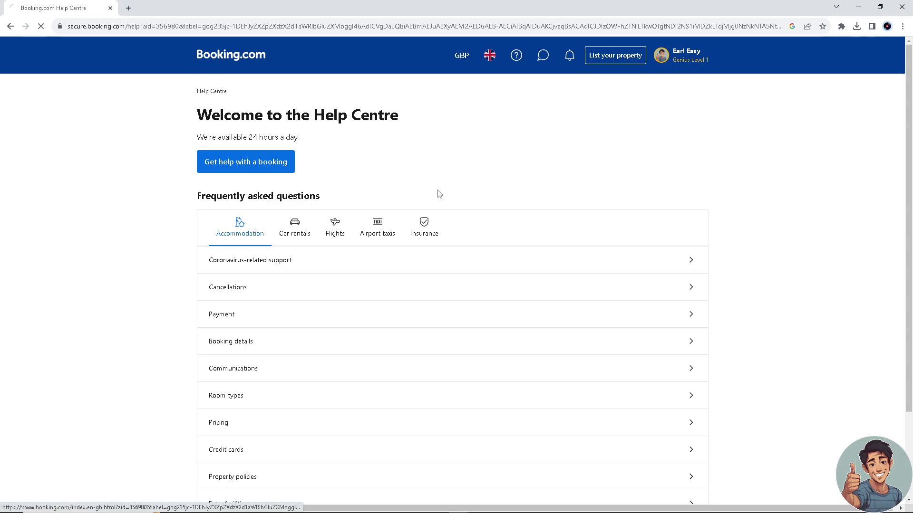